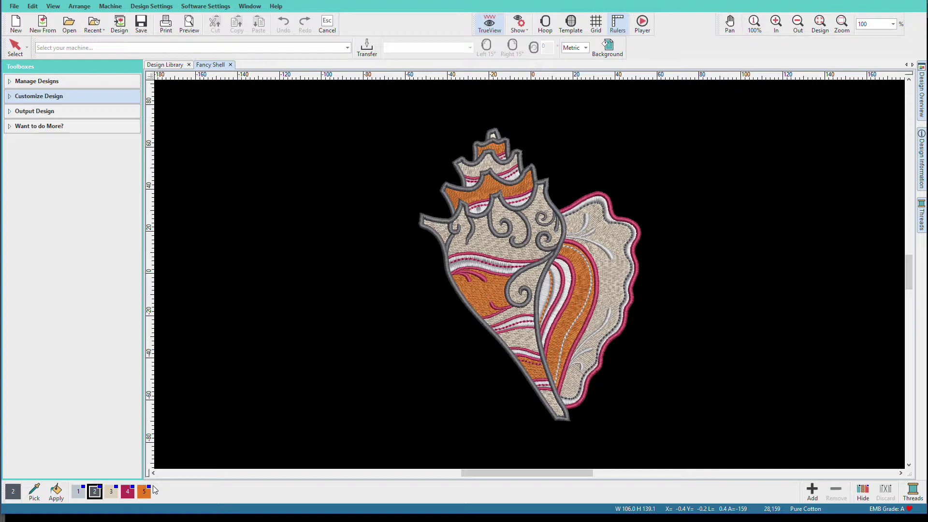
- Isolate design colours 5 through 1 in turn, then list thread codes 1072, 1065, 1151, 1081, 1164
left_click(143, 492)
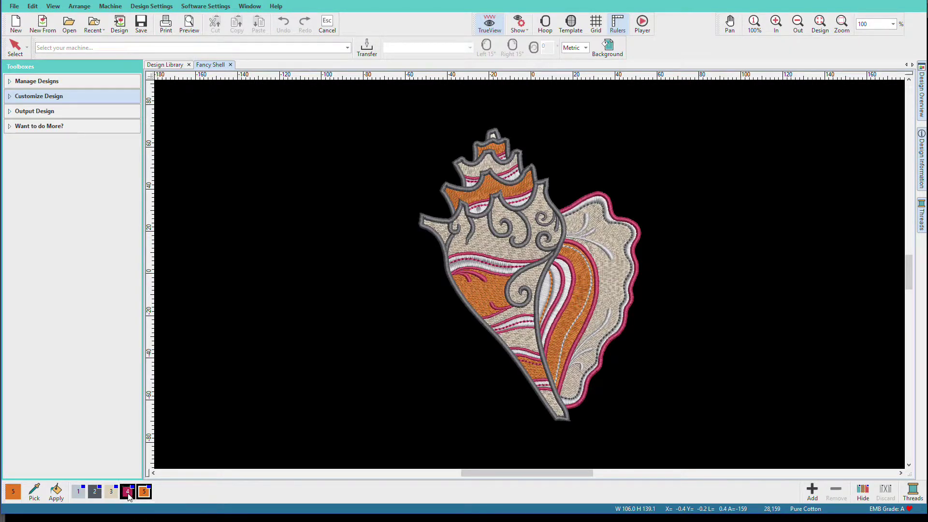
left_click(128, 493)
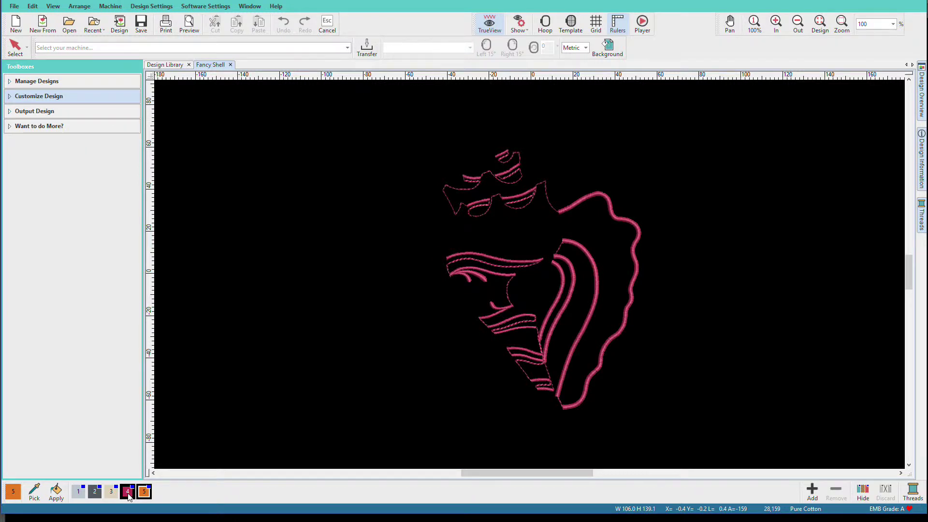
left_click(128, 493)
left_click(111, 492)
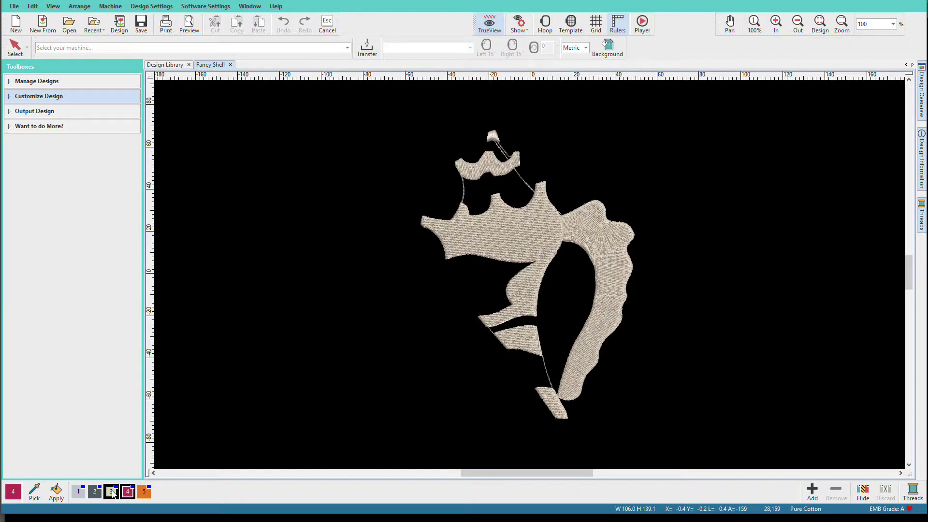
left_click(112, 492)
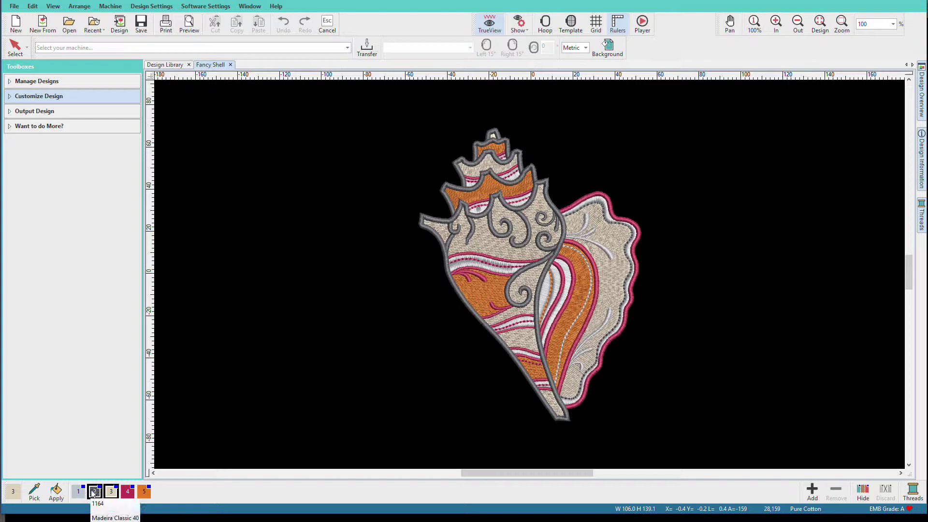
left_click(94, 493)
left_click(94, 493)
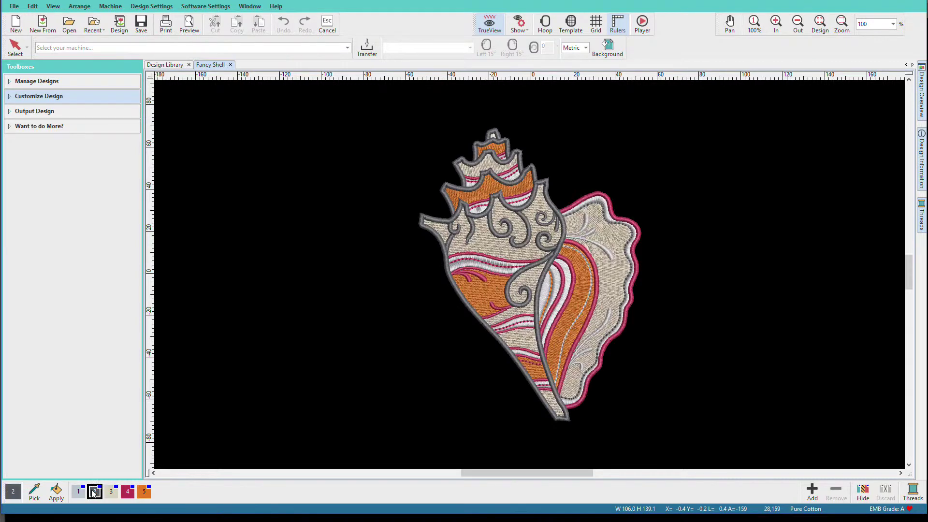
left_click(80, 491)
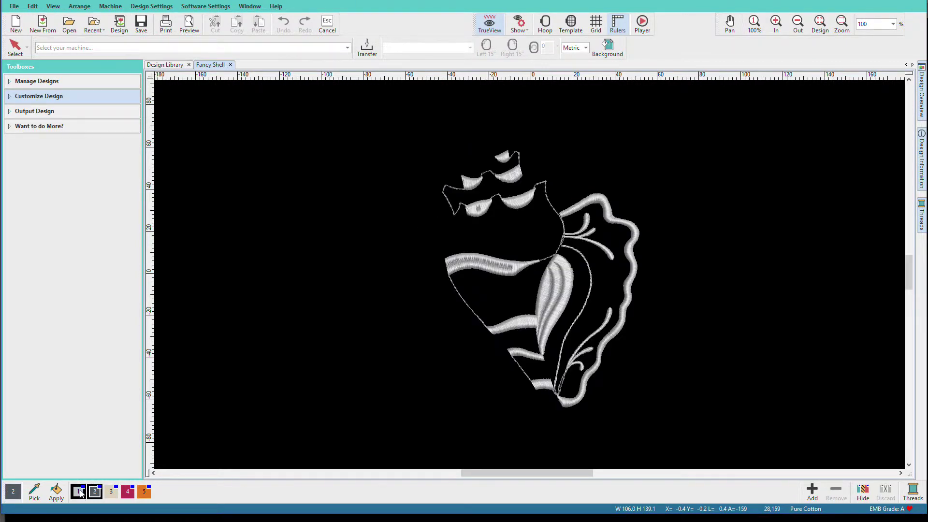
left_click(80, 491)
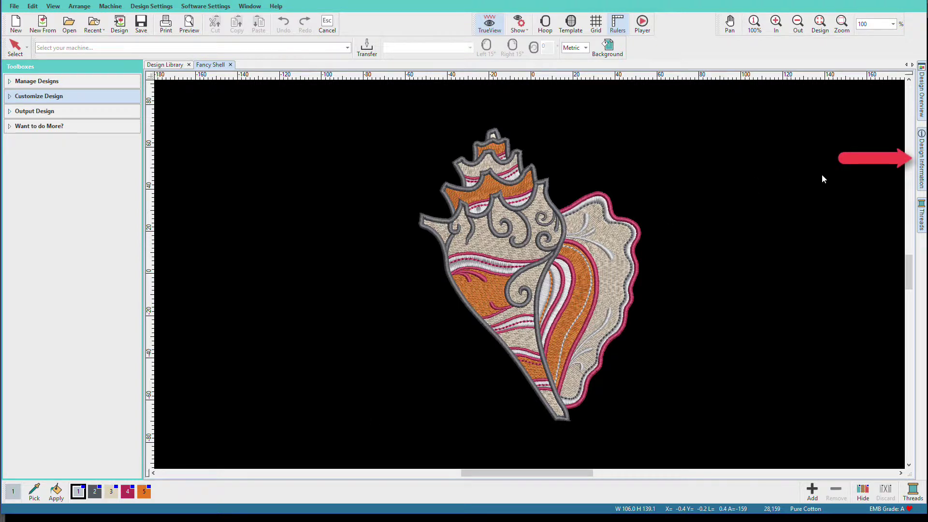
left_click(921, 156)
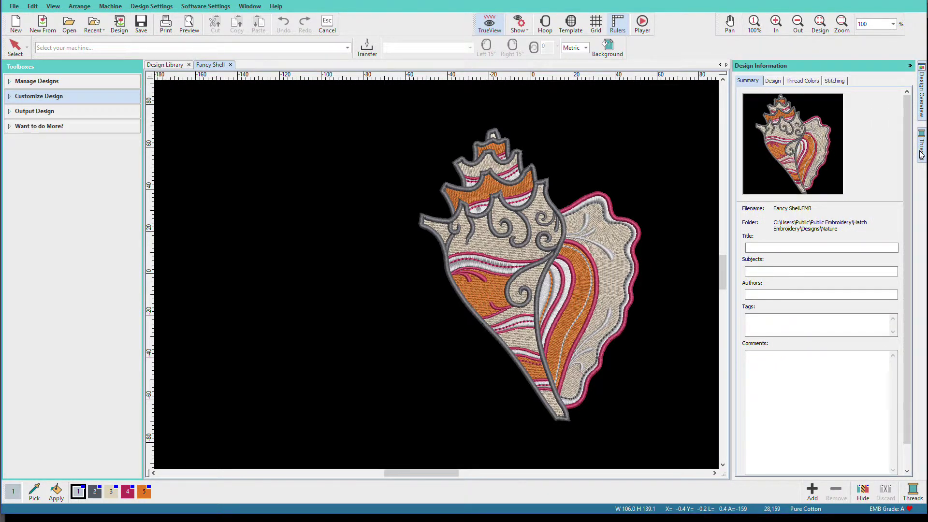
left_click(804, 82)
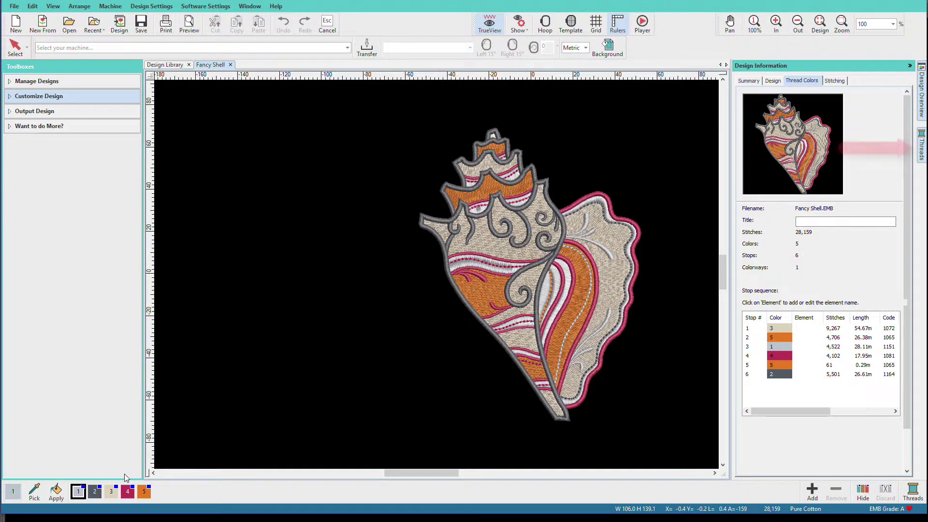
- Show the Threads panel with Isacord 40 codes and names, shell zoomed to actual size
left_click(921, 154)
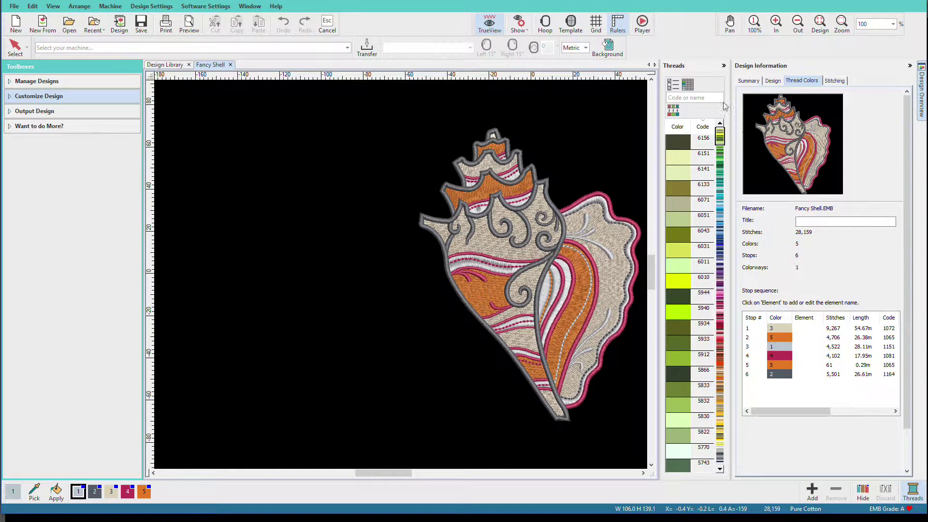
left_click(690, 85)
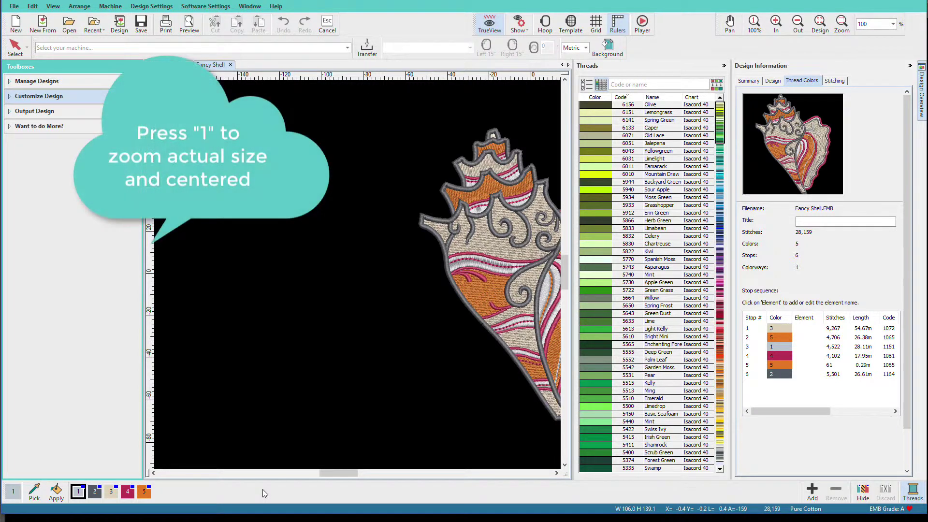
key("1")
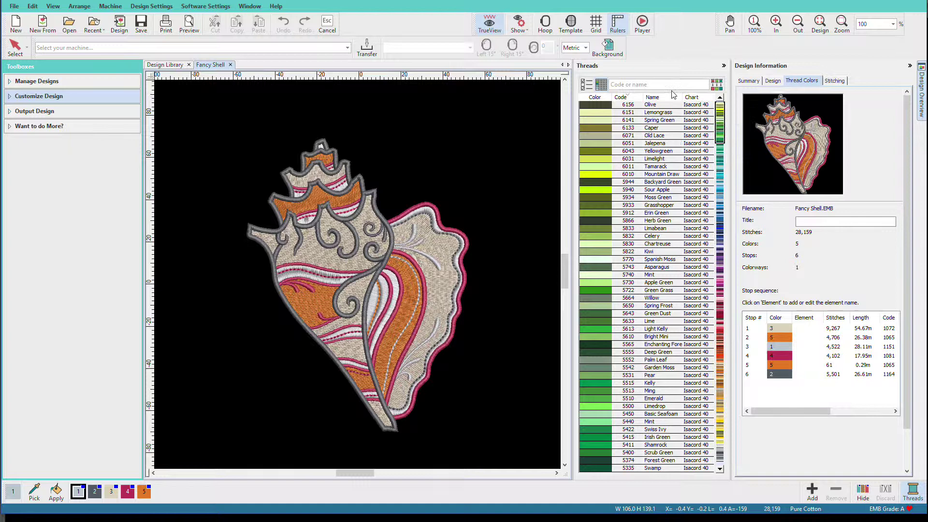
- Replace Isacord 40 with Madeira Classic 40 as the selected thread chart
left_click(588, 86)
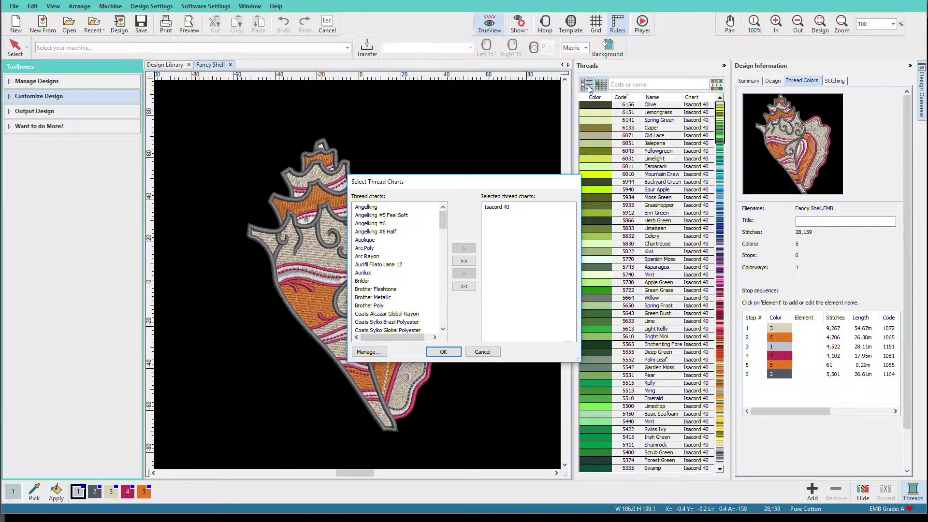
left_click(496, 207)
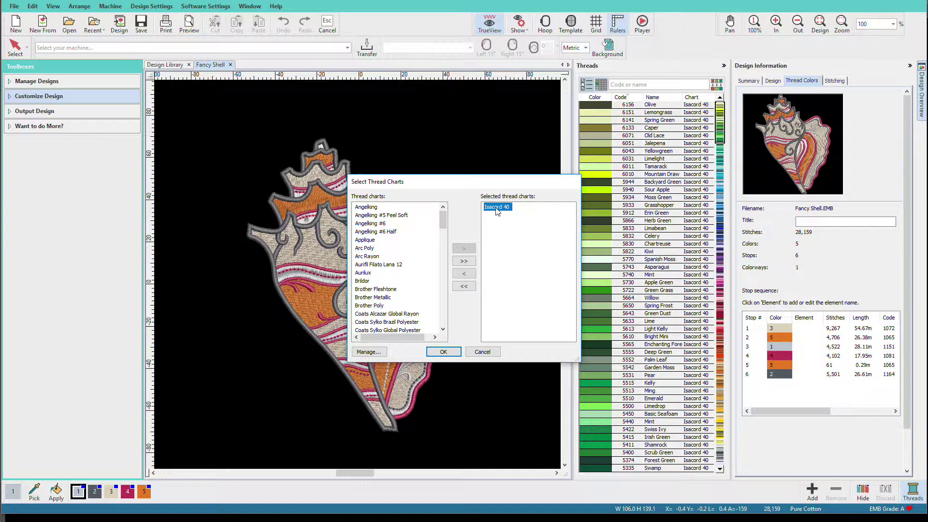
left_click(464, 273)
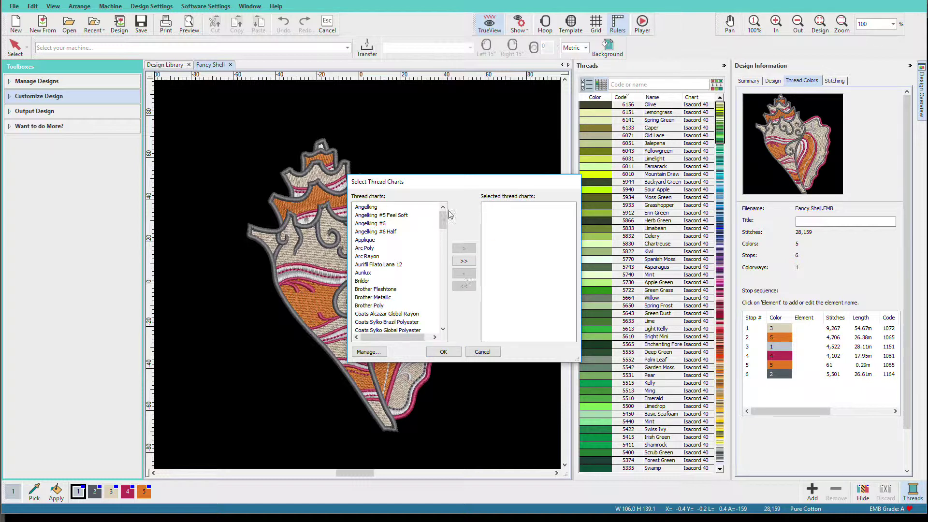
left_click_drag(444, 219, 433, 274)
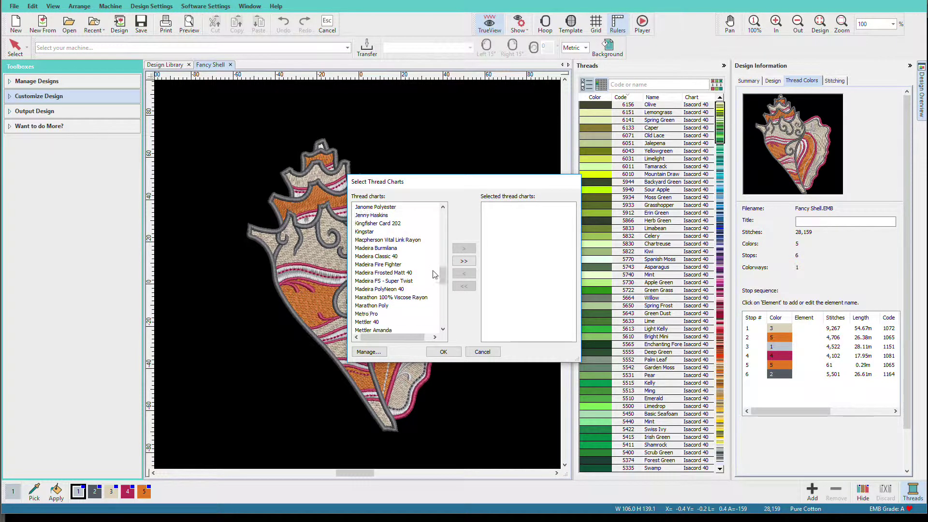
left_click(381, 256)
left_click(464, 249)
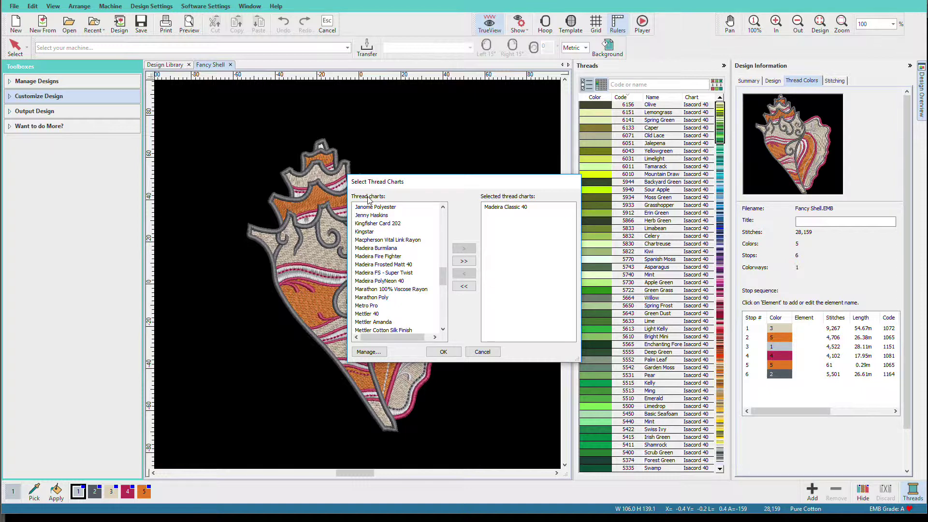
left_click(443, 352)
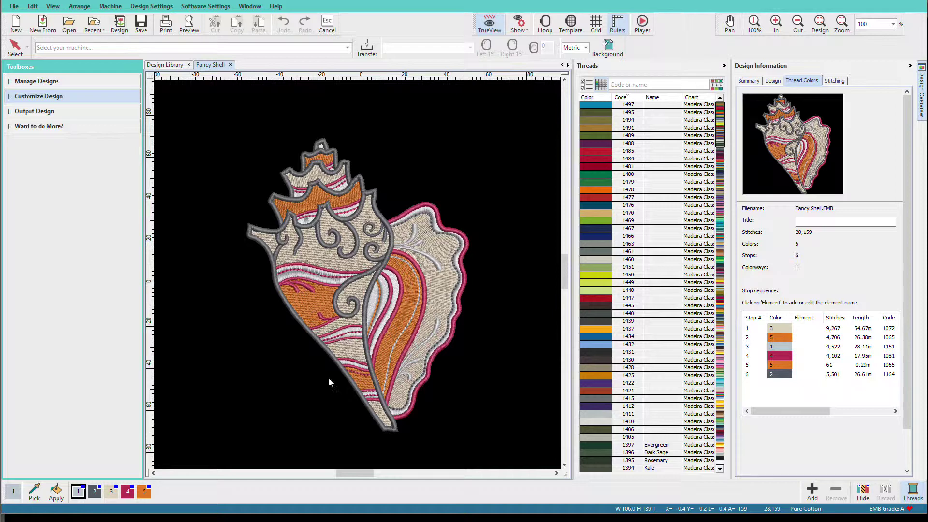
- Assign teal Madeira thread 1497 to design colour 5
left_click(145, 491)
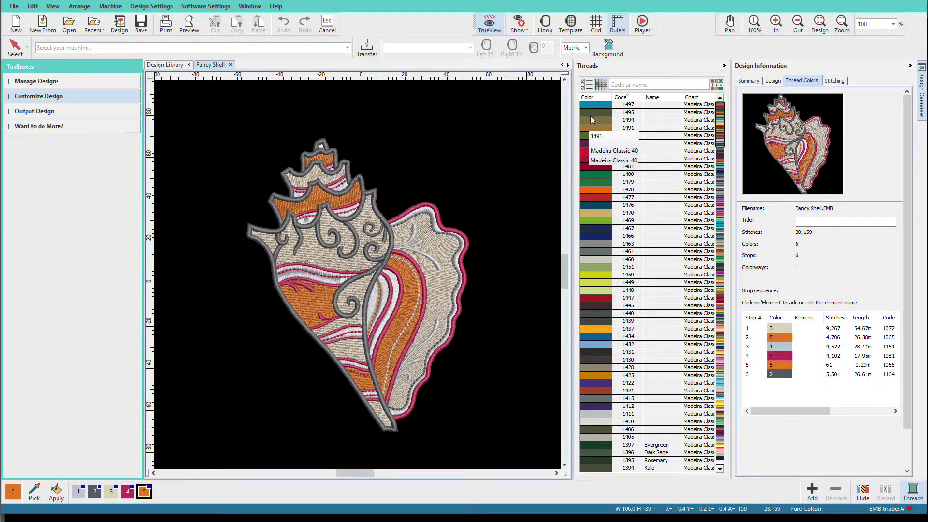
double_click(596, 104)
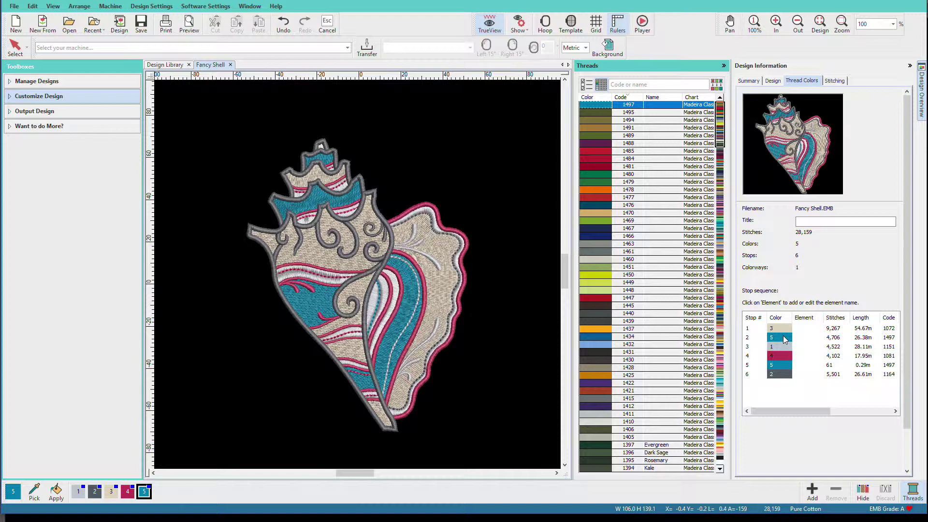
- Add Madeira 1432 as colour 6 and apply it to the large teal stripes
left_click(605, 344)
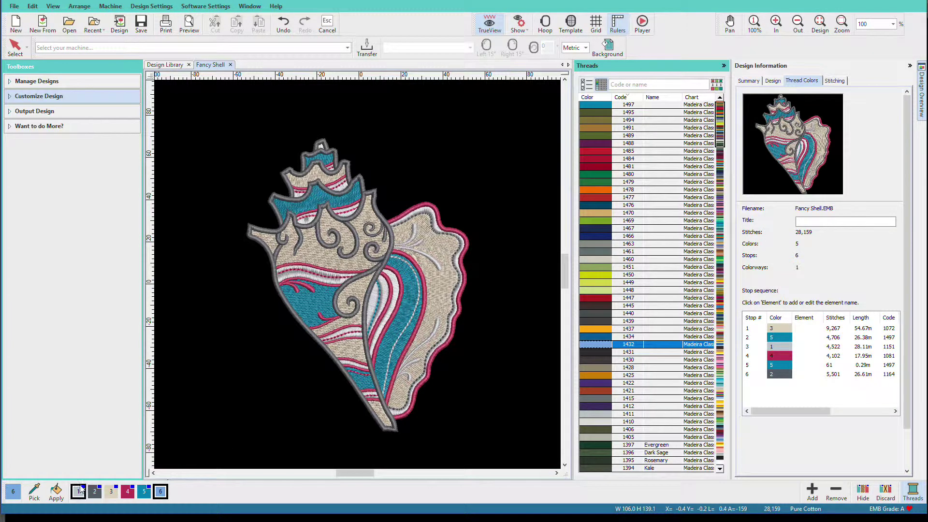
left_click(56, 491)
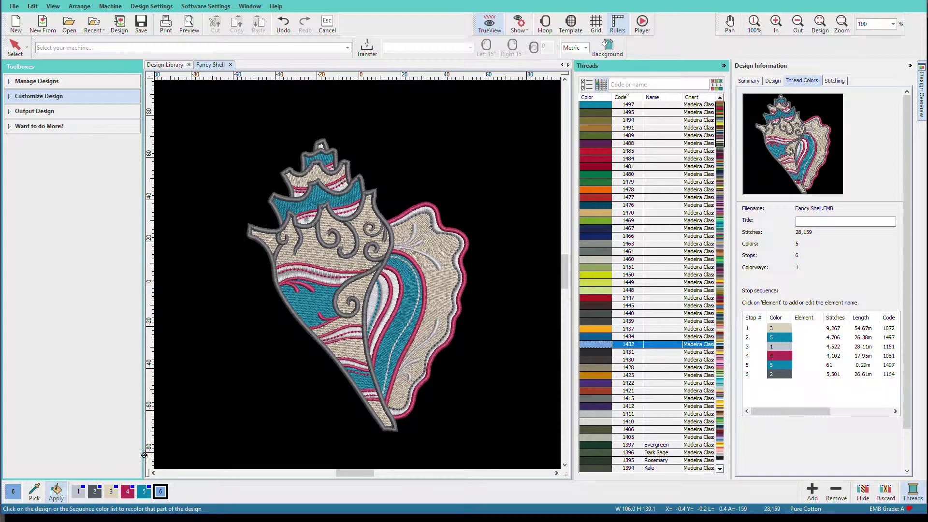
left_click(382, 348)
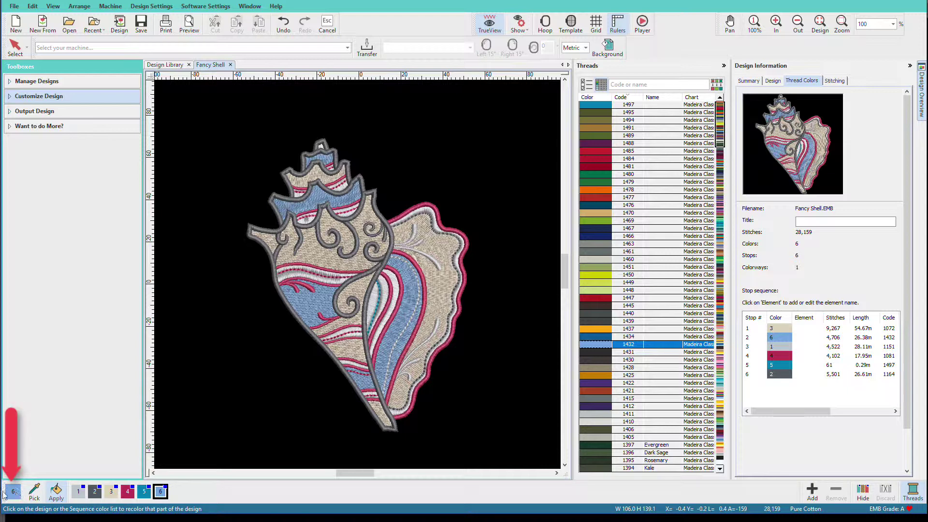
left_click(34, 491)
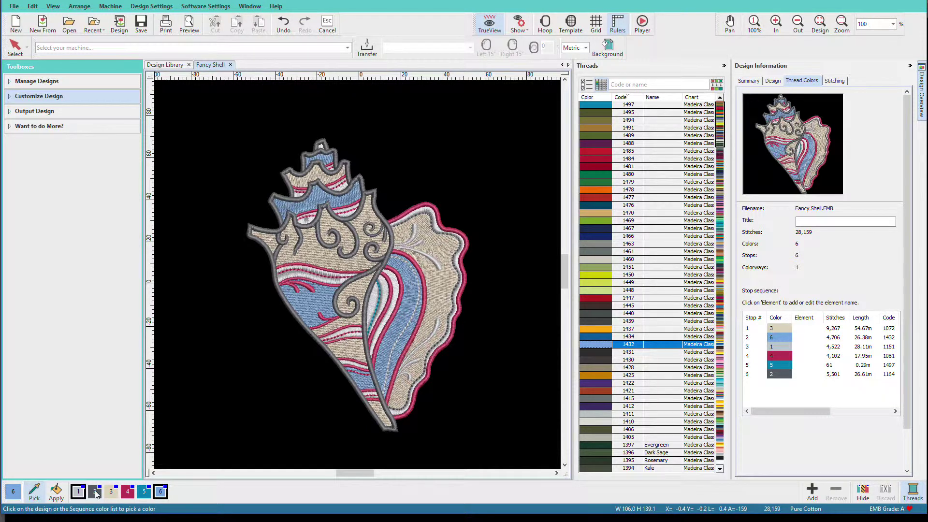
left_click(131, 492)
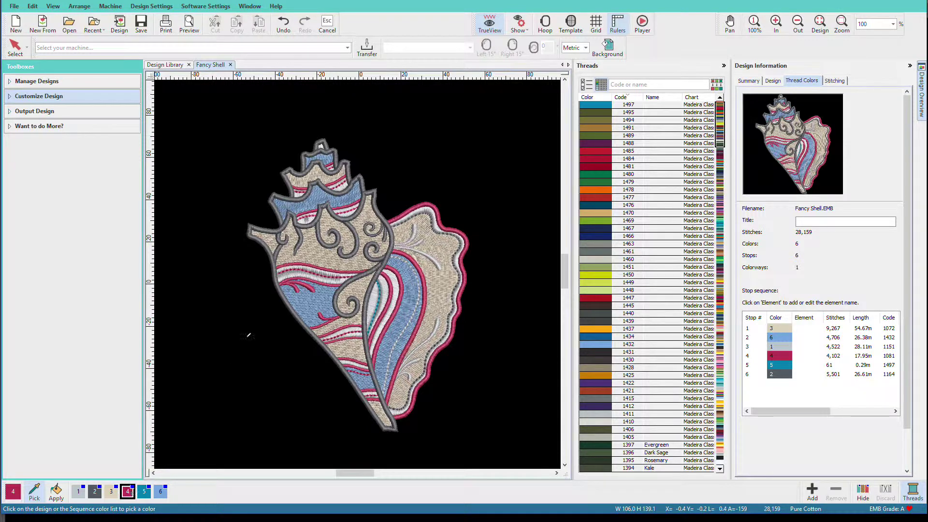
left_click(338, 287)
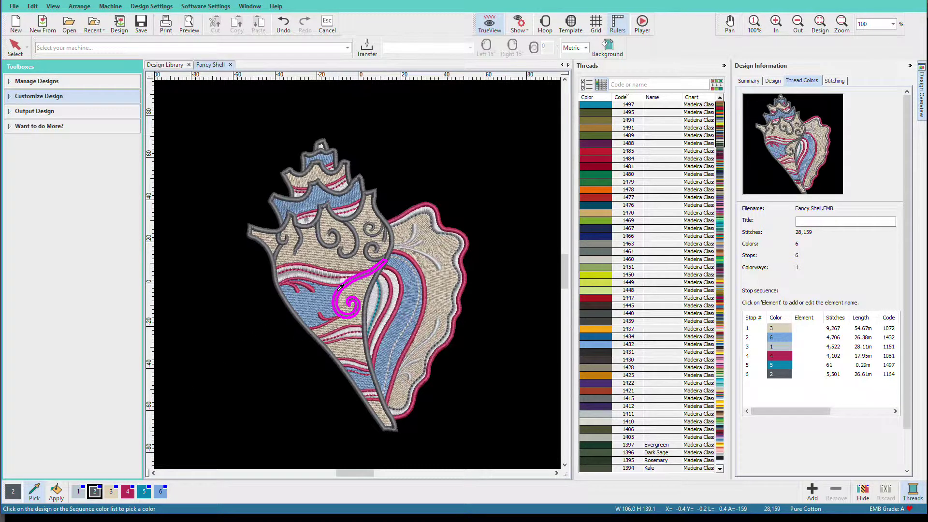
left_click(442, 307)
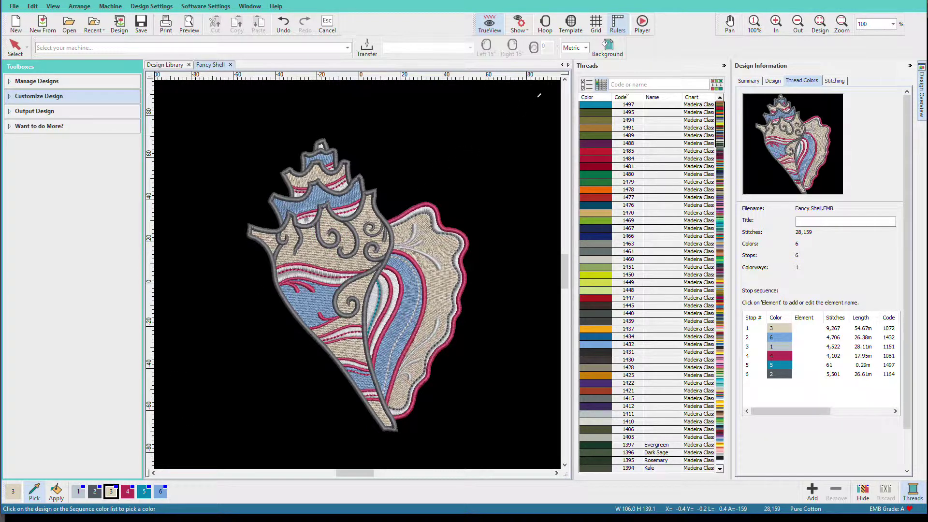
- Remove Madeira Classic 40 and add Hemingworth in Select Thread Charts, then confirm
left_click(587, 87)
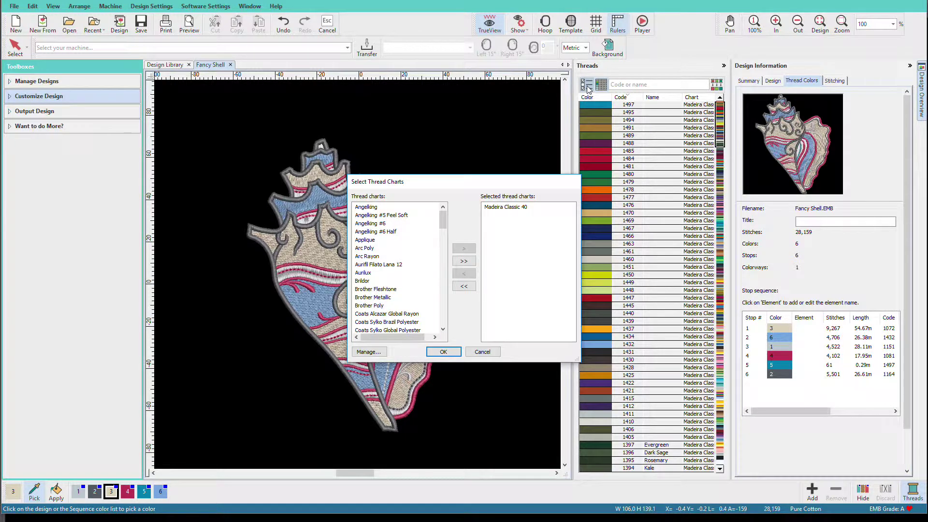
left_click(504, 208)
left_click(464, 273)
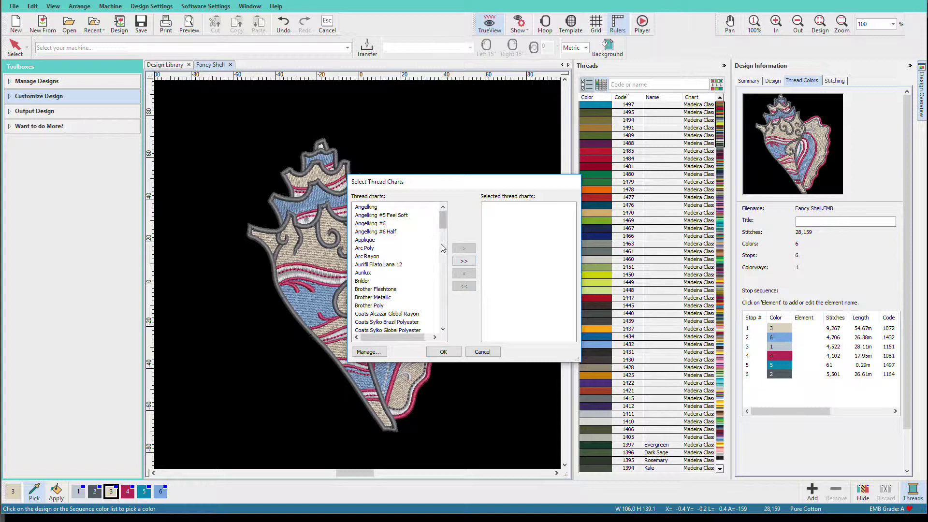
left_click_drag(443, 222, 443, 258)
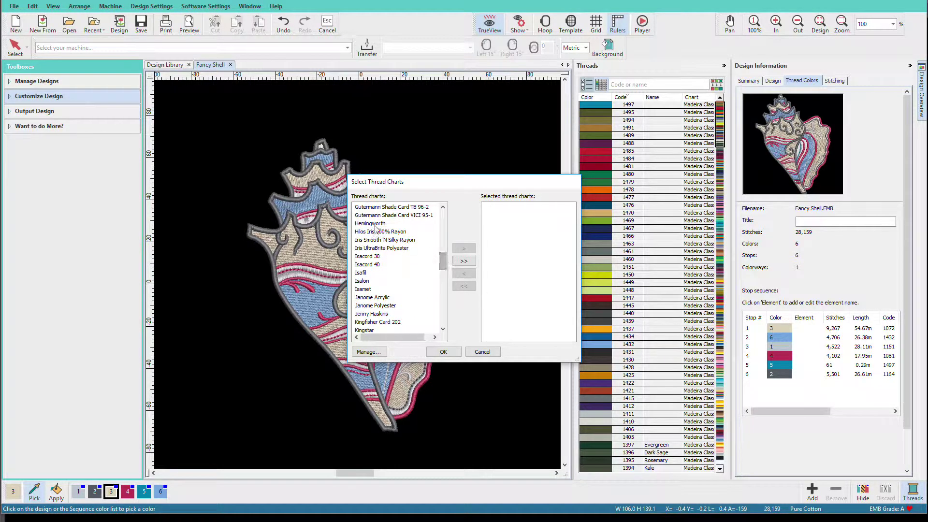
left_click(375, 226)
left_click(464, 248)
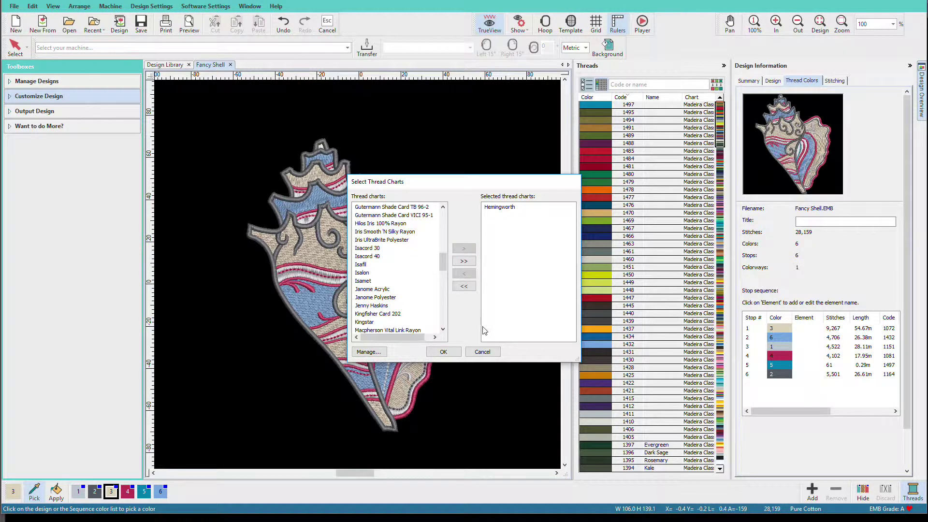
left_click(443, 351)
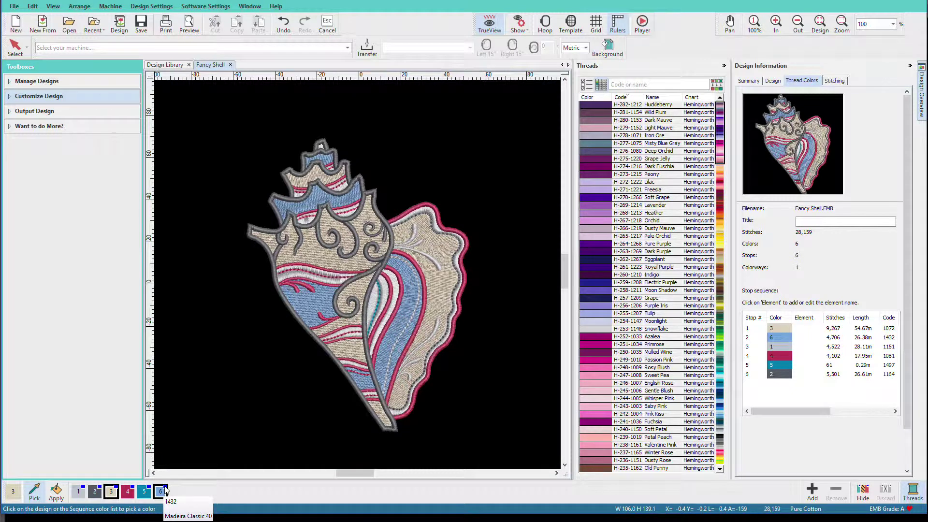
- Match all six shell colours to their nearest Hemingworth H- threads
left_click(717, 87)
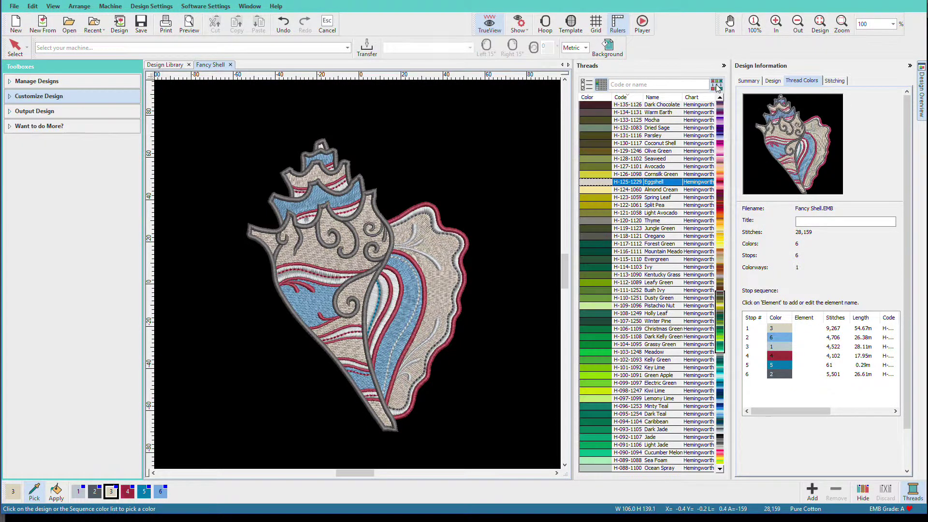